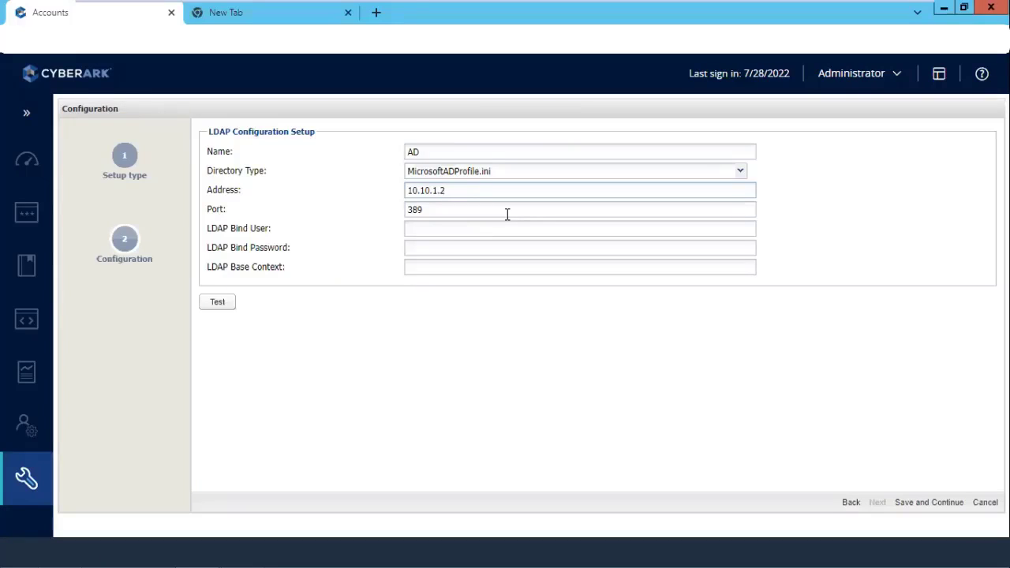
# - Switch to the AD-CyberArk machine, run ipconfig in a command prompt to check its IP address, and return to Component-CyberArk
pyautogui.moveTo(416, 7)
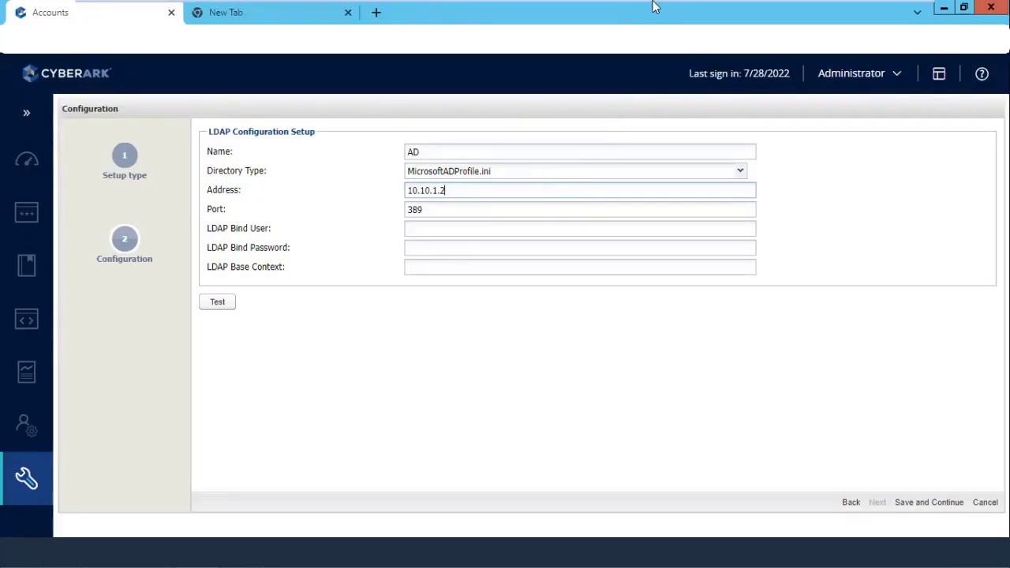
pyautogui.click(699, 12)
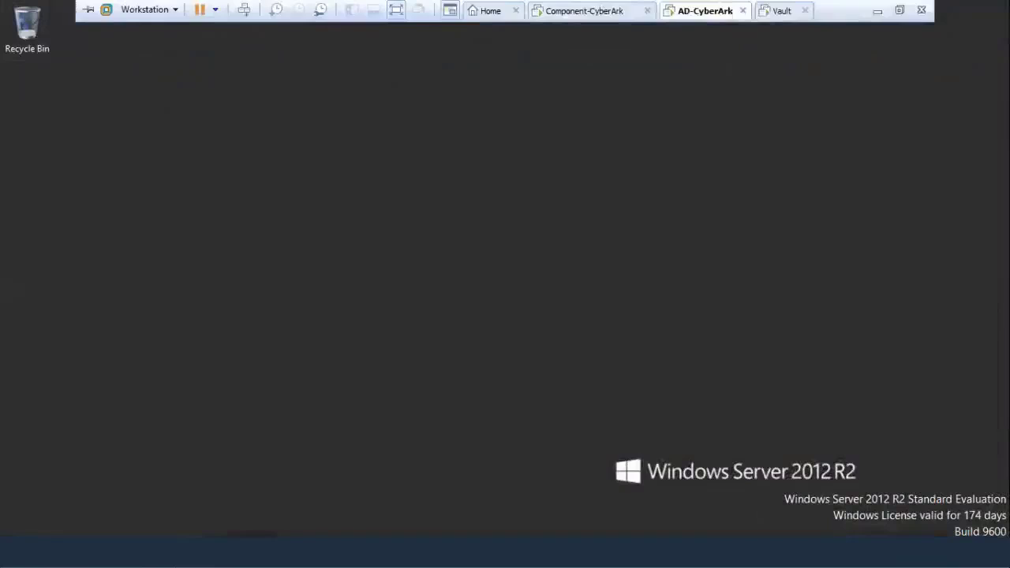
pyautogui.press('super+r')
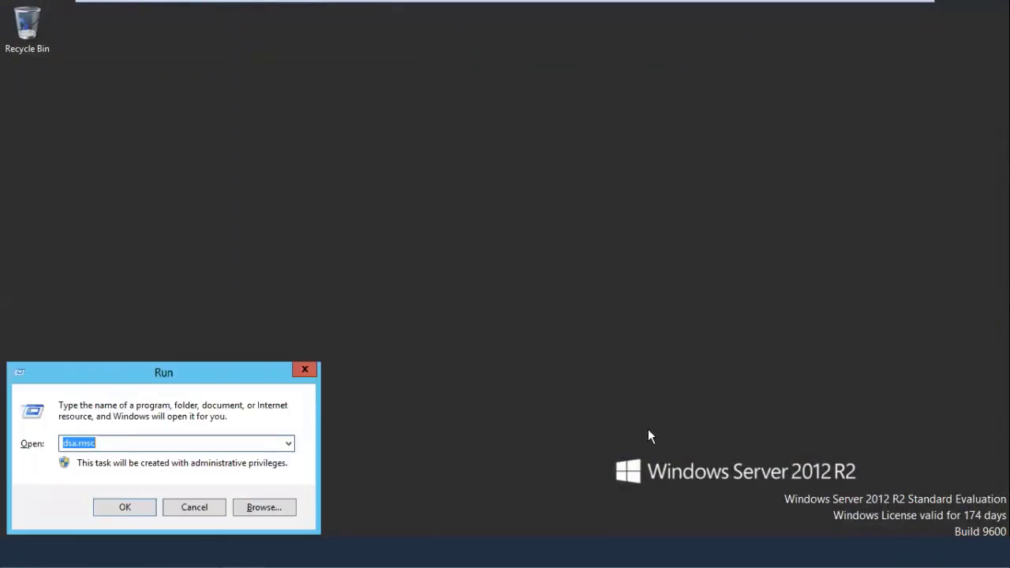
pyautogui.write('cmd')
pyautogui.press('Return')
pyautogui.write('ipco')
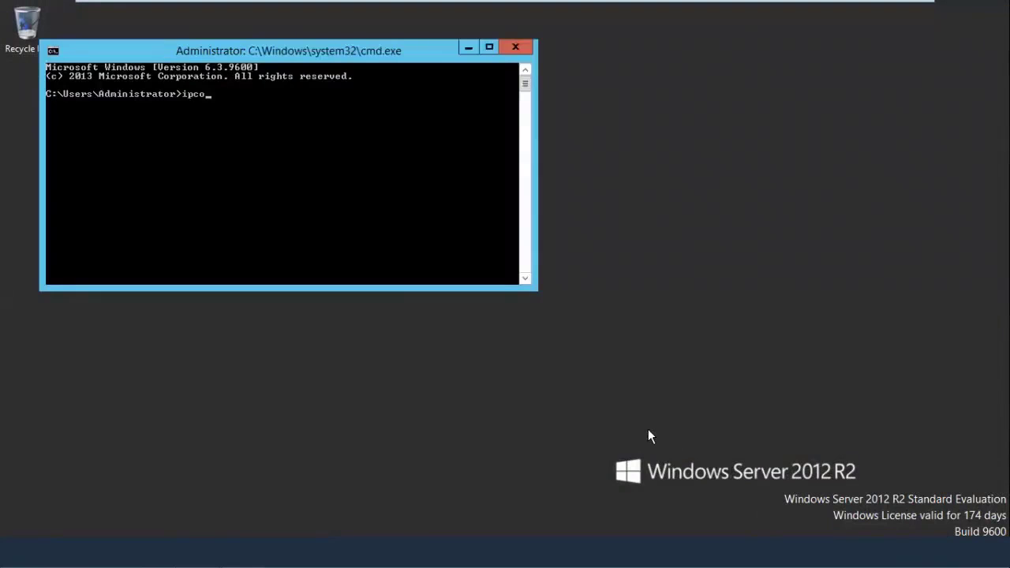
pyautogui.write('nfig')
pyautogui.press('Return')
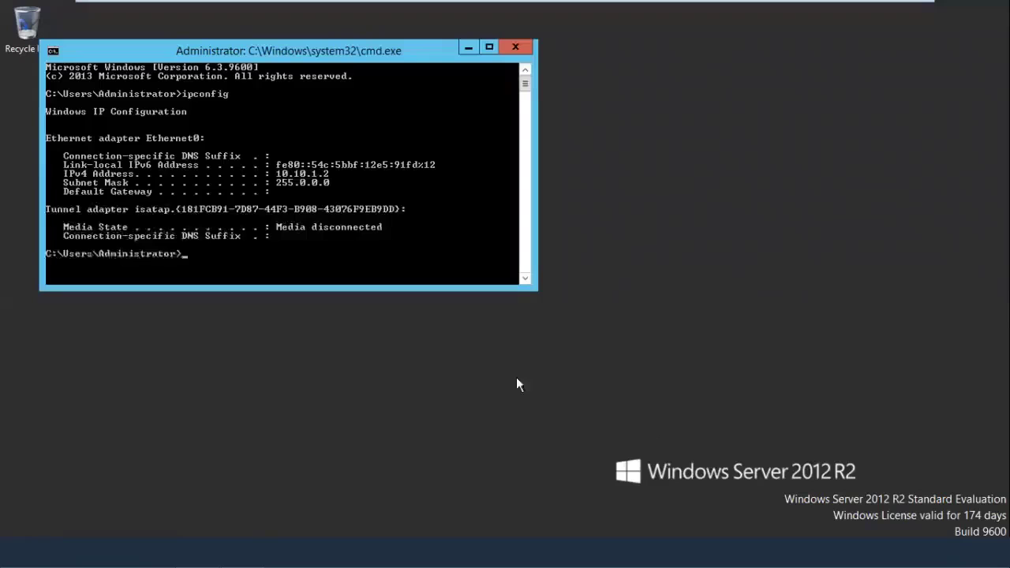
pyautogui.click(515, 47)
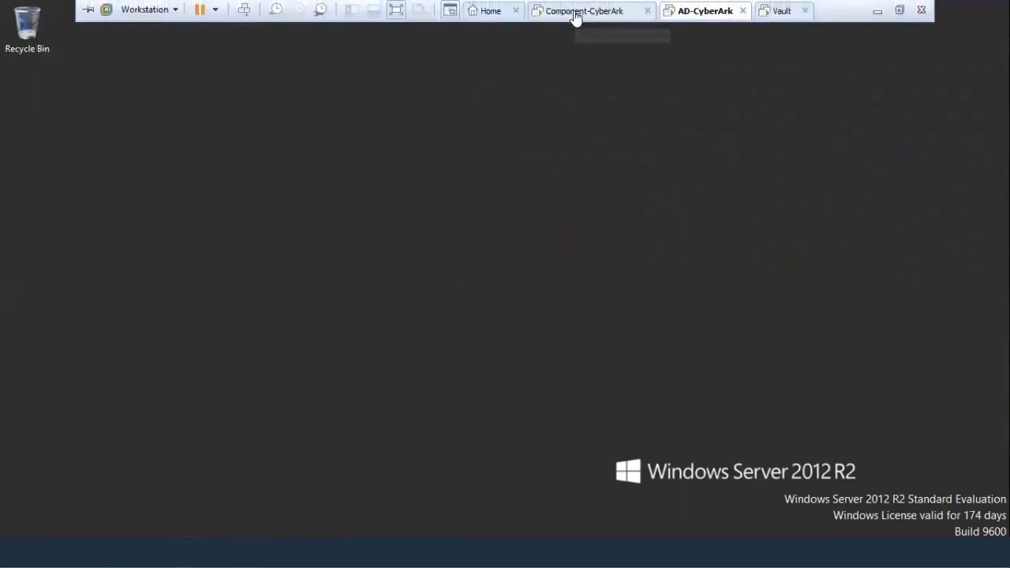
pyautogui.click(577, 9)
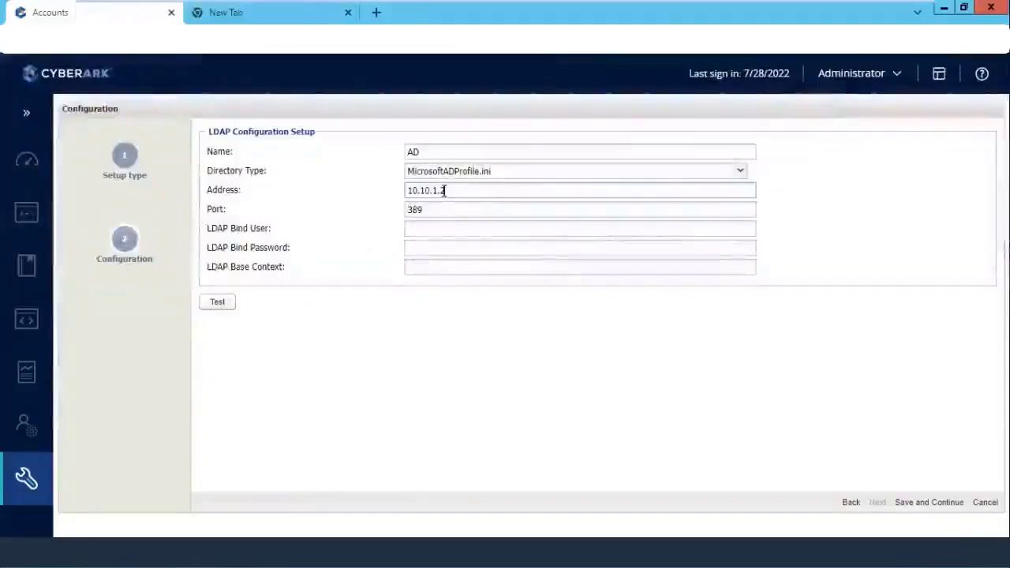
# - Fill in the LDAP bind user Bind, the LDAP bind password and the base context dc=cyberark,dc=com
pyautogui.click(936, 507)
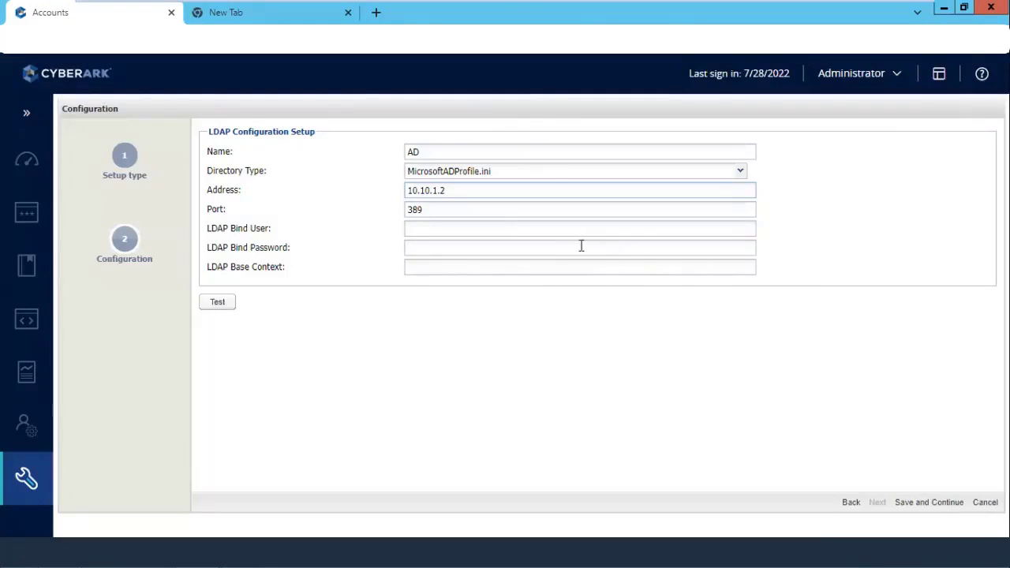
pyautogui.click(433, 229)
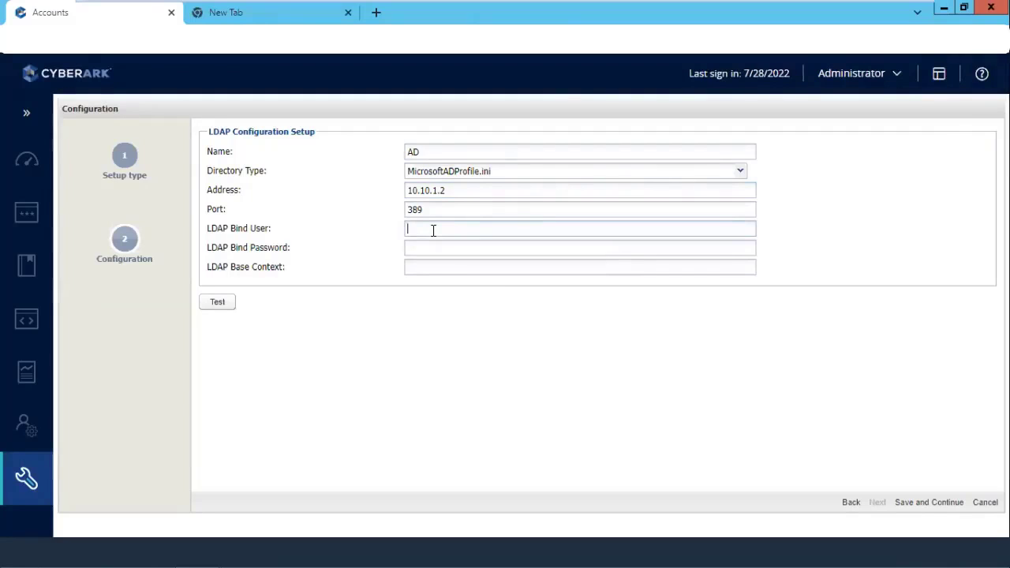
pyautogui.write('Bind')
pyautogui.click(432, 248)
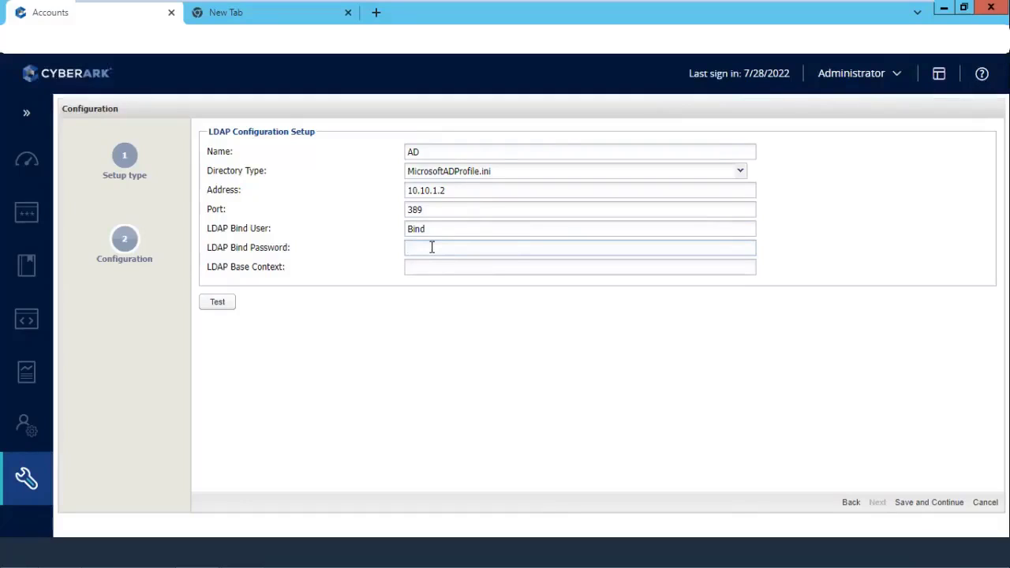
pyautogui.write('*********')
pyautogui.click(436, 268)
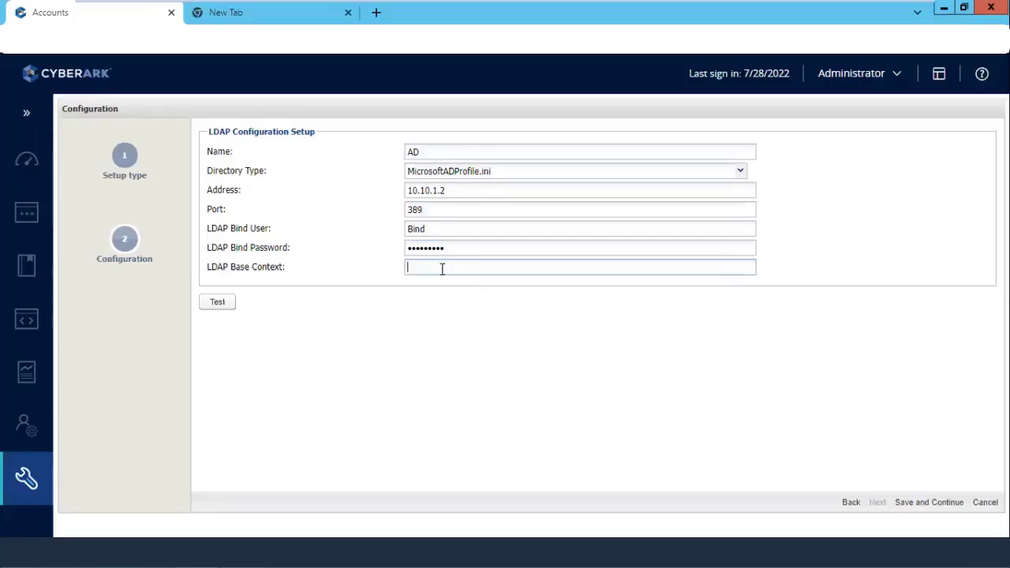
pyautogui.write('dc=cyberark,dc')
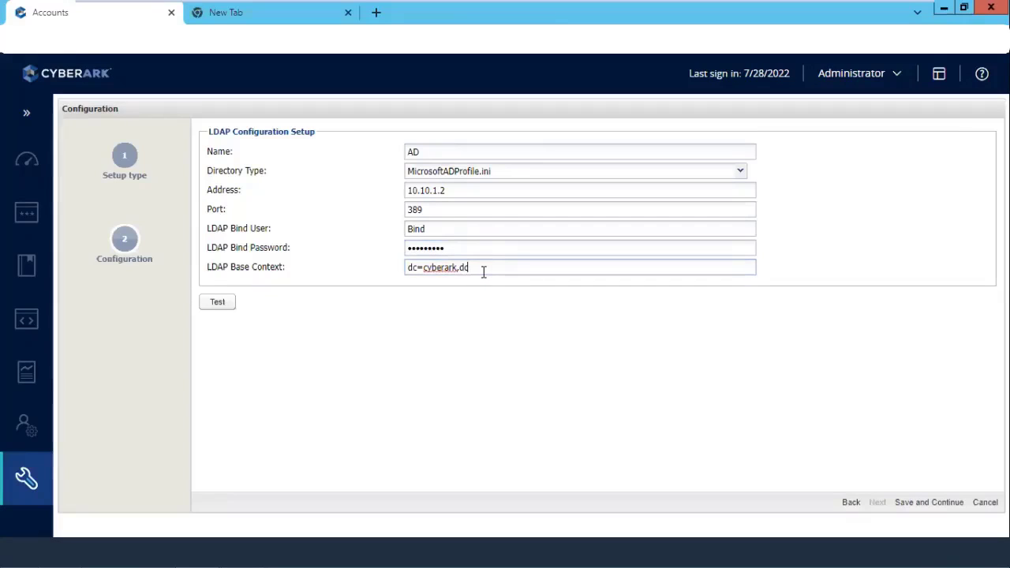
pyautogui.write('=com')
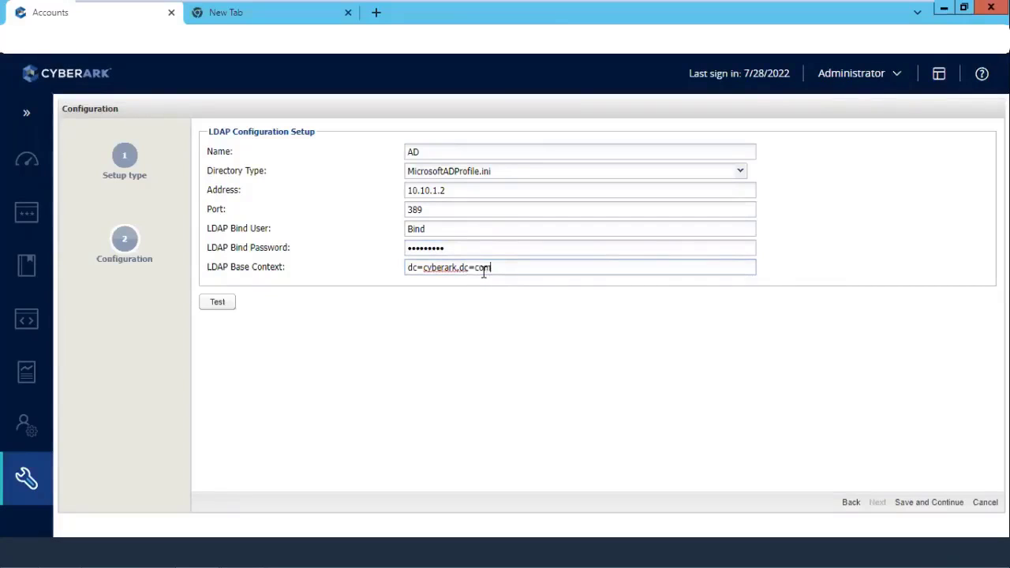
# - Test the LDAP directory connection, dismiss the test report, and save the configuration to continue to group definition
pyautogui.click(217, 304)
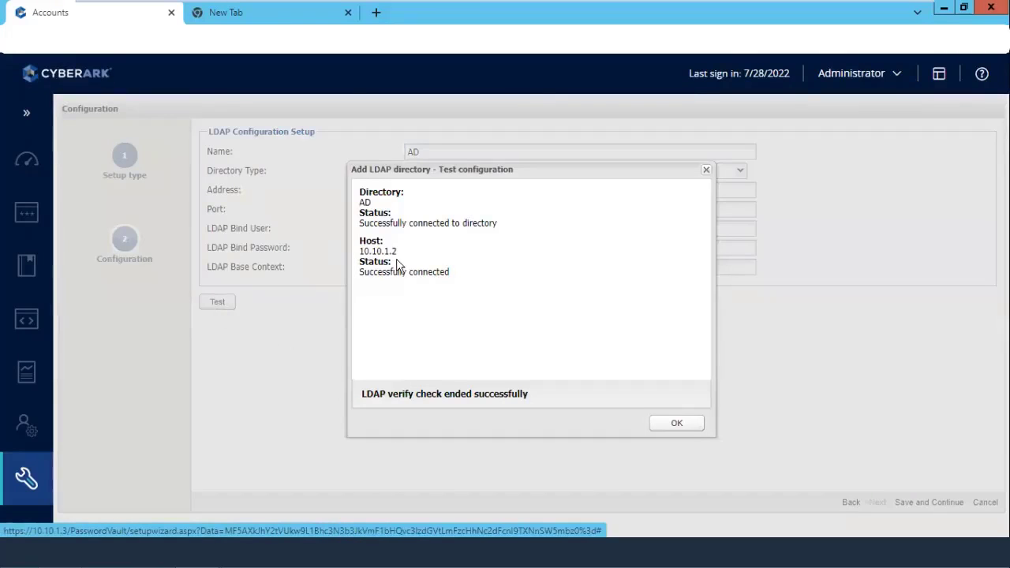
pyautogui.click(663, 426)
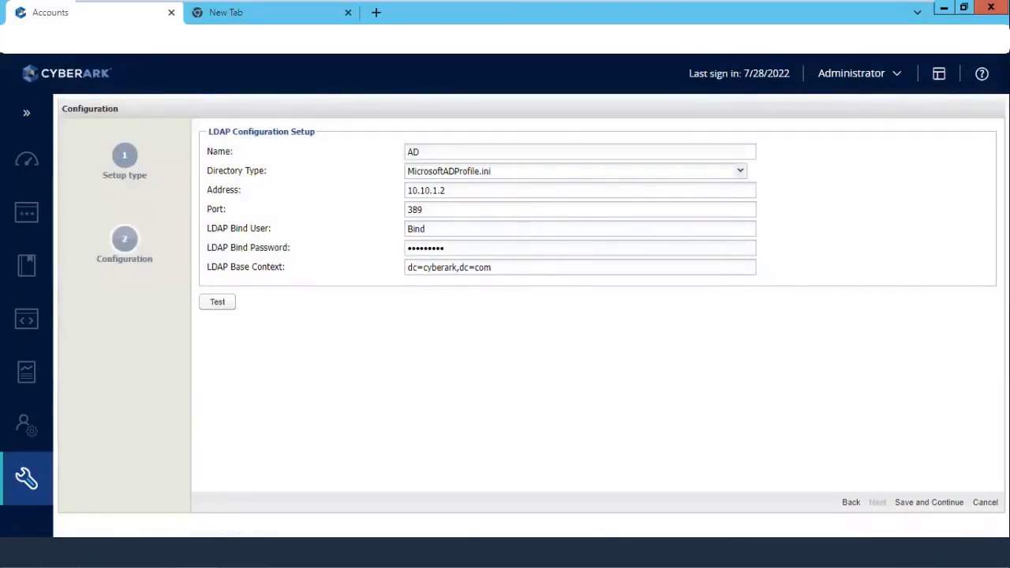
pyautogui.click(930, 509)
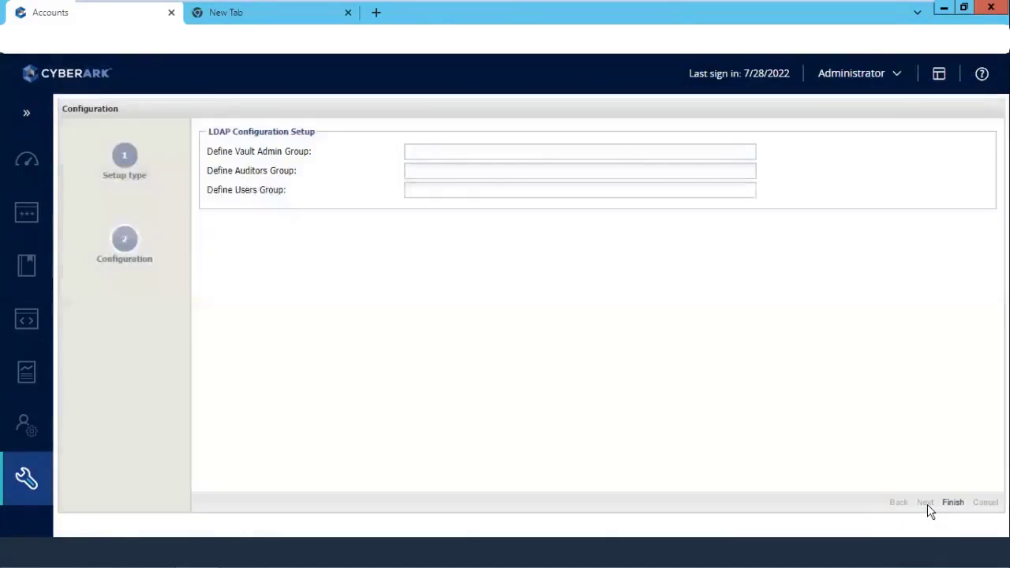
# - Assign Cyberarkvaultadmin as Vault Admin group, CyberarkAuditor as Auditors group and CyberarkUsers as Users group, and finish the setup
pyautogui.click(519, 153)
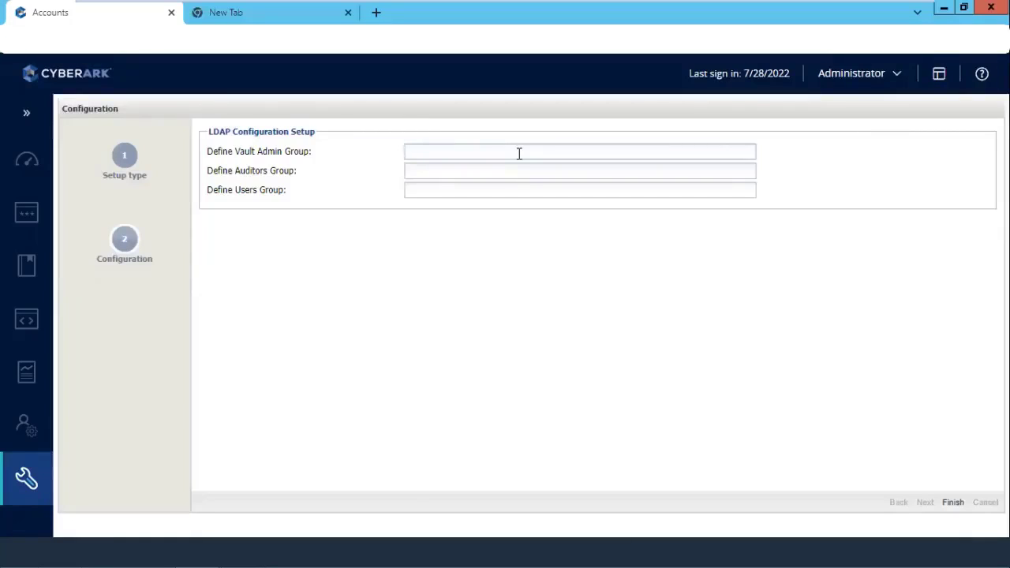
pyautogui.write('cyber')
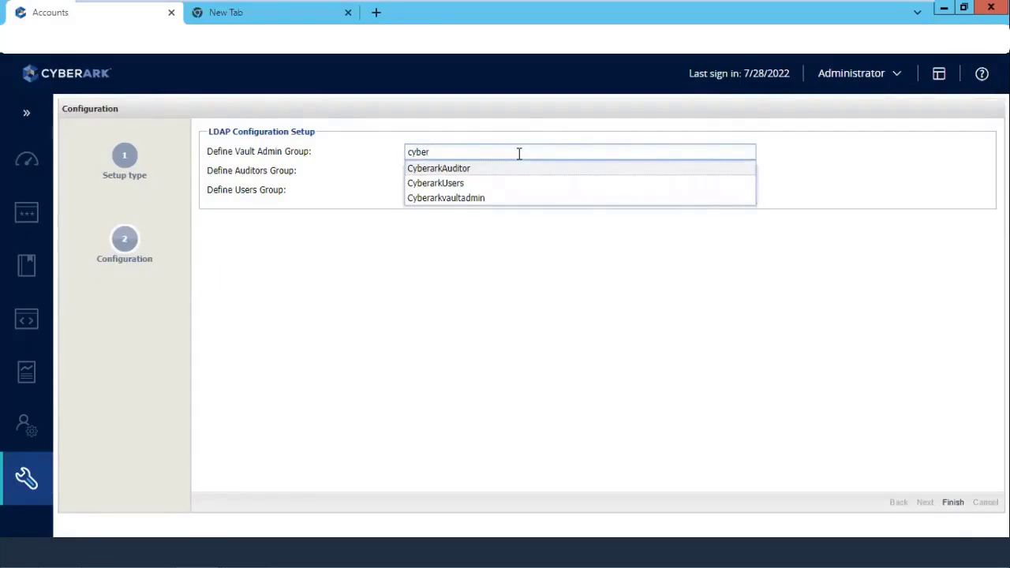
pyautogui.click(479, 198)
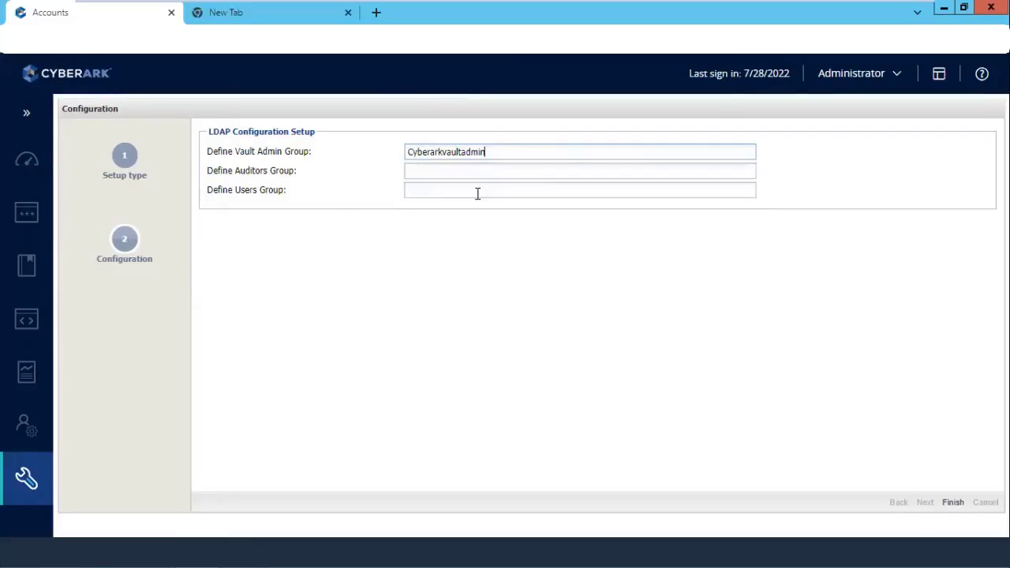
pyautogui.click(451, 171)
pyautogui.write('cyber')
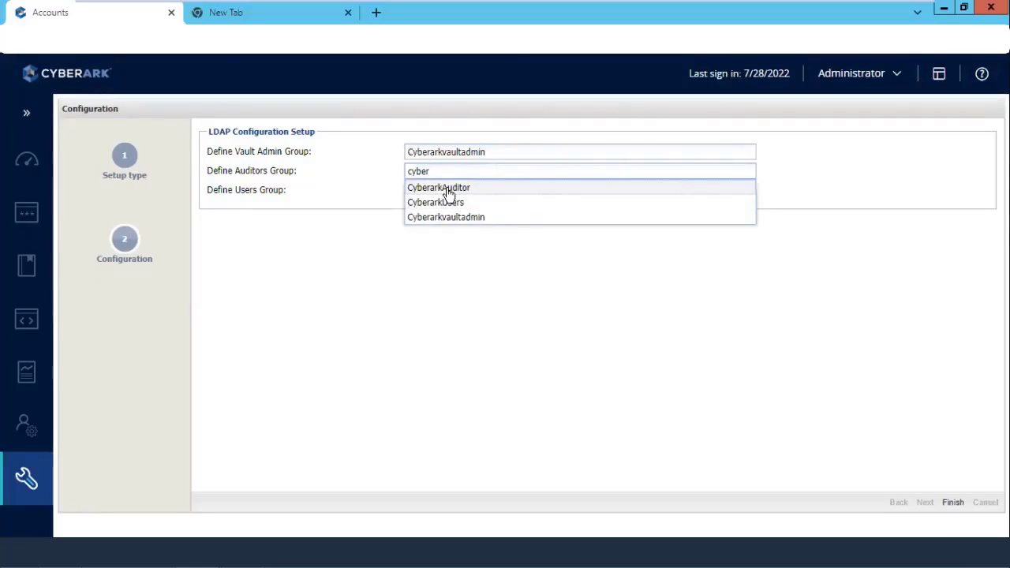
pyautogui.click(447, 190)
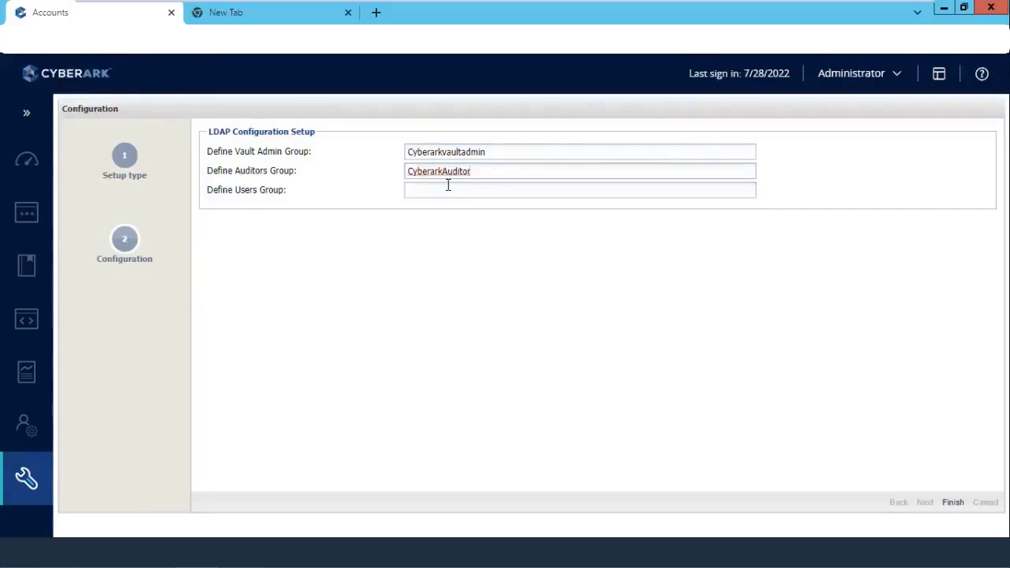
pyautogui.click(448, 185)
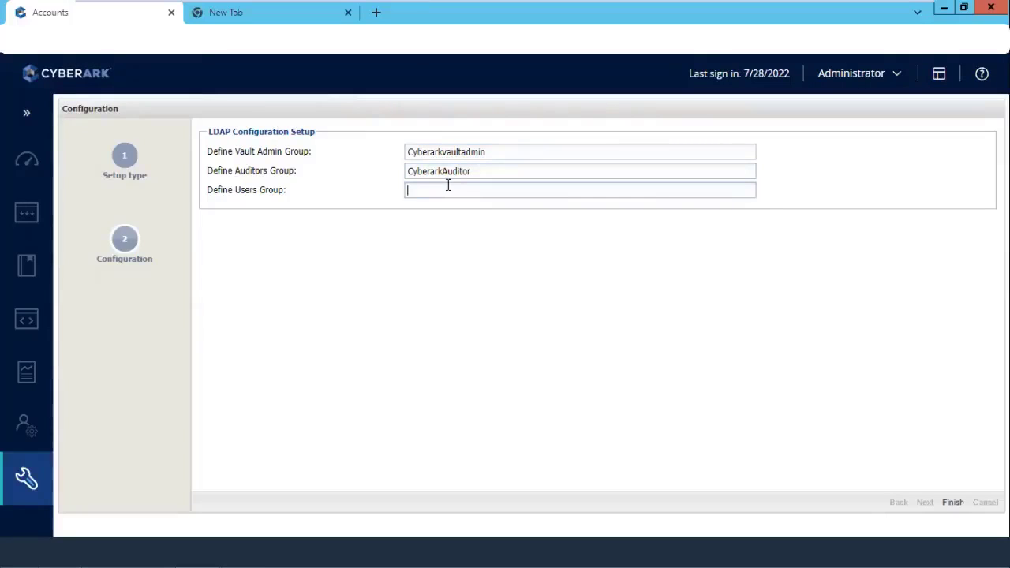
pyautogui.write('cyber')
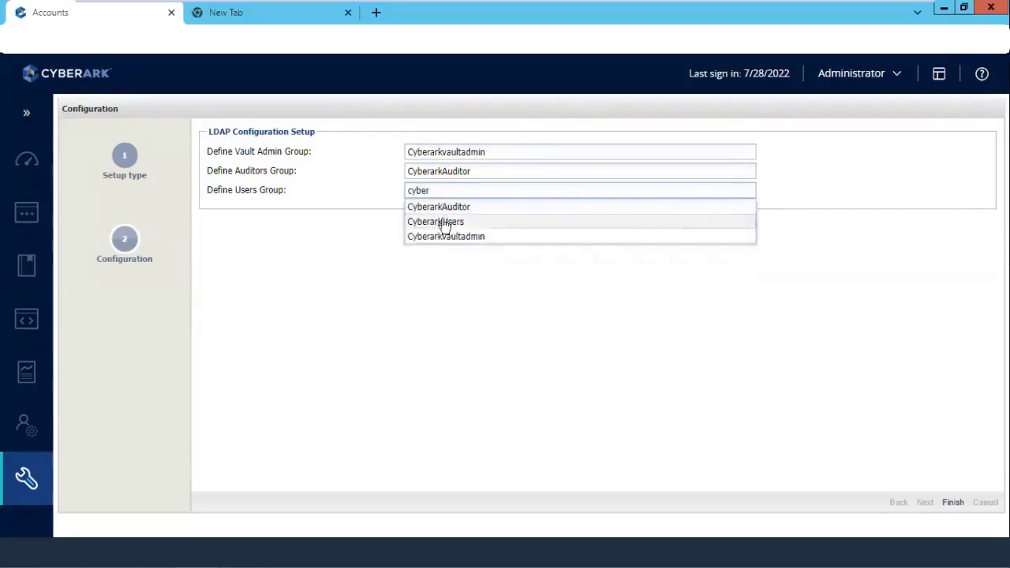
pyautogui.click(443, 224)
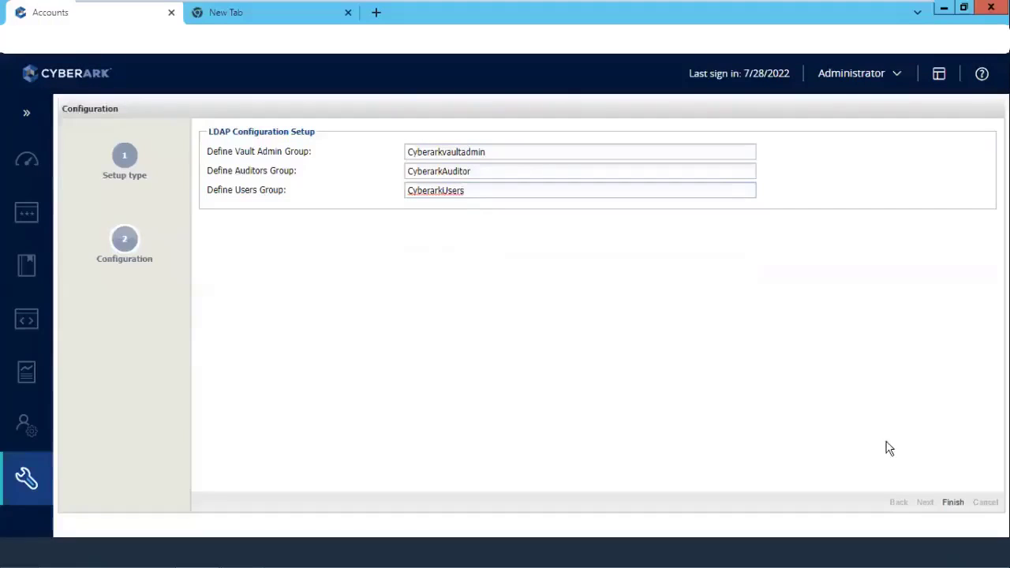
pyautogui.click(954, 508)
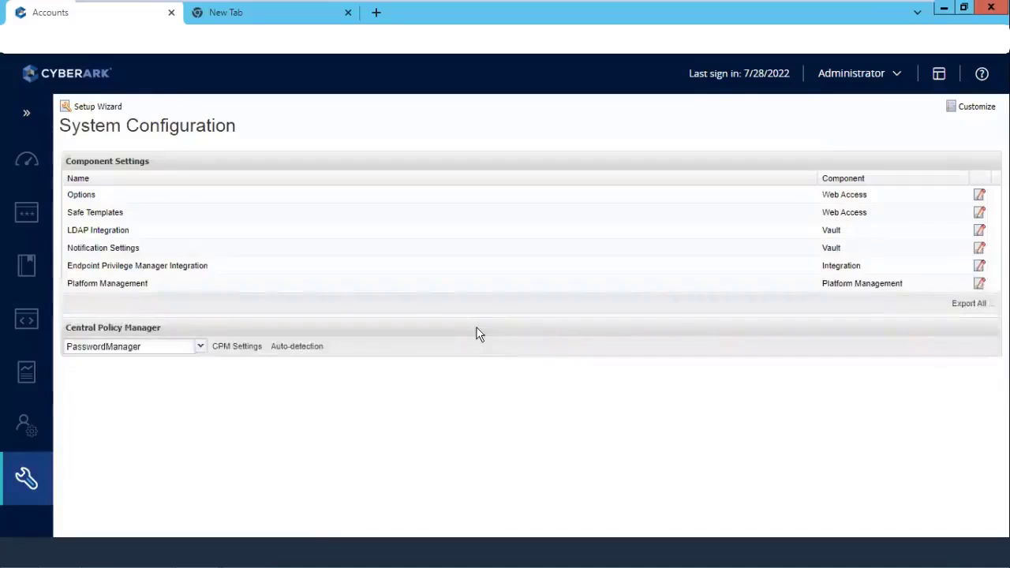
# - Sign out of the Administrator account
pyautogui.rightClick(885, 83)
pyautogui.click(718, 108)
pyautogui.click(897, 73)
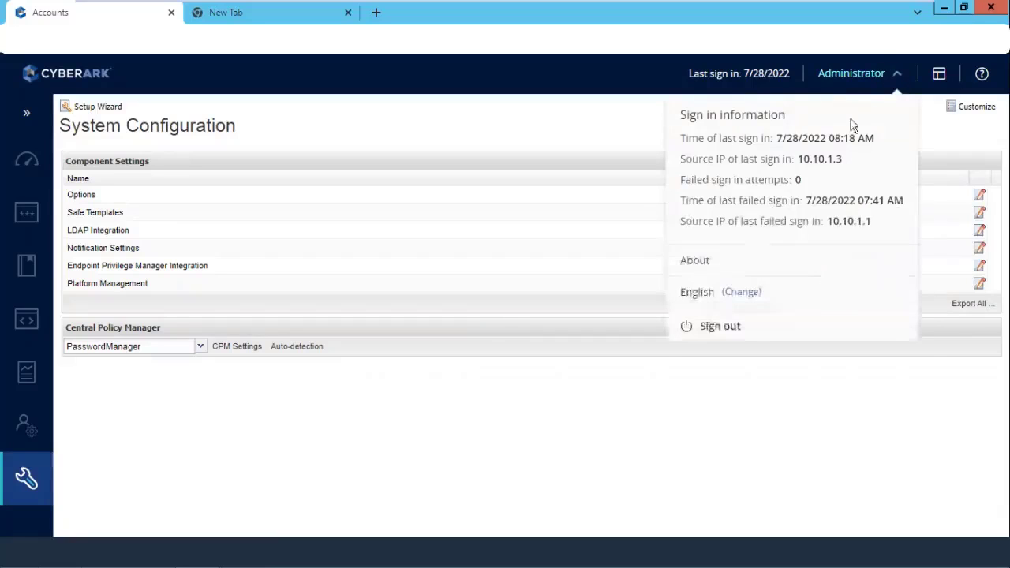
pyautogui.click(718, 330)
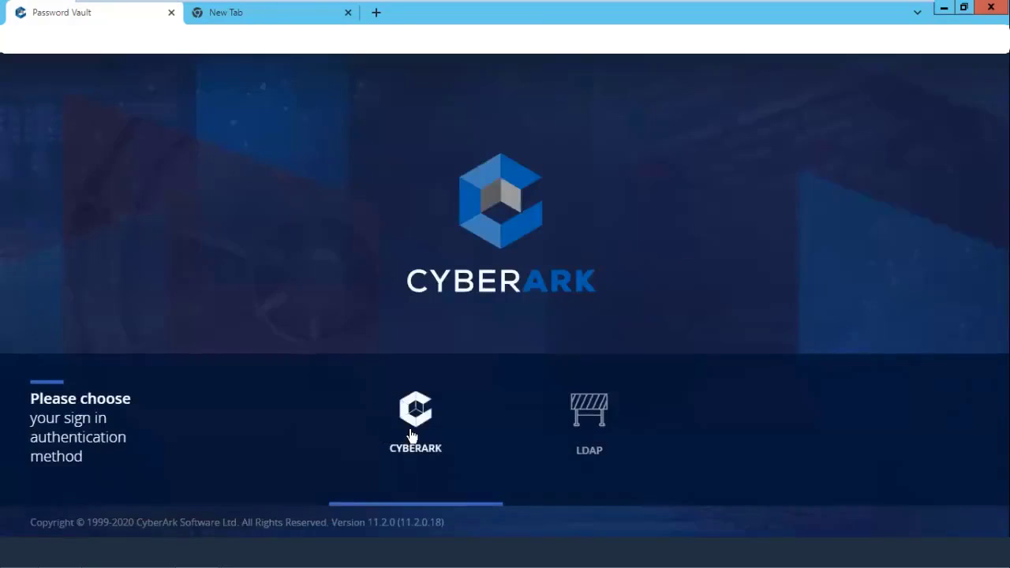
# - Look at the CyberArk sign-in form and choose LDAP as the authentication method instead
pyautogui.click(413, 437)
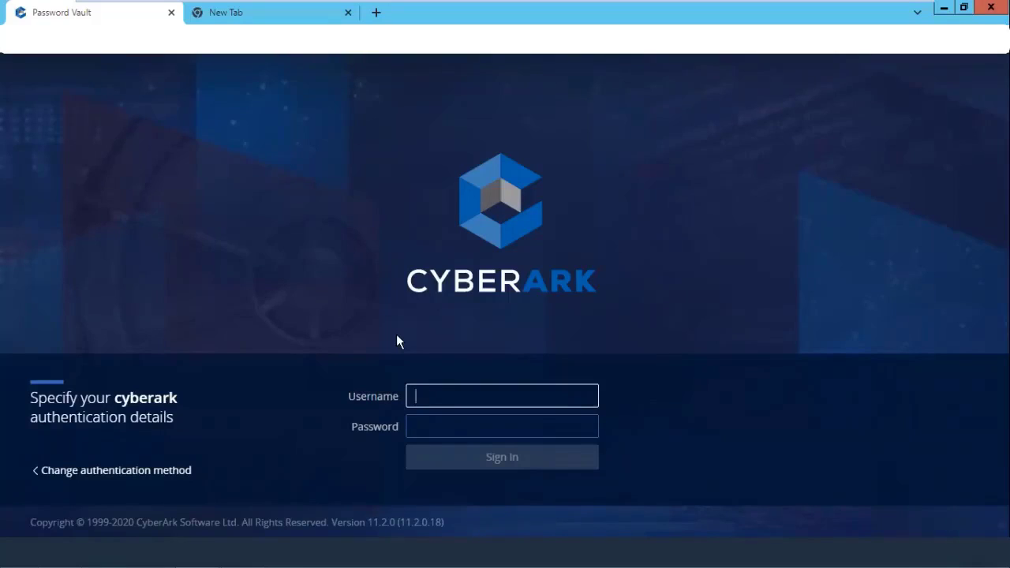
pyautogui.click(43, 473)
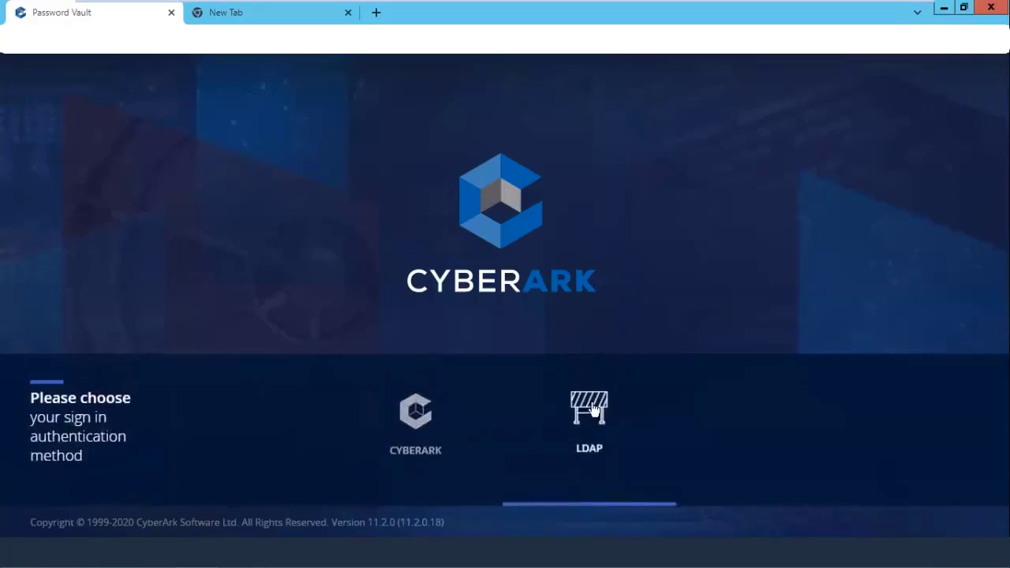
pyautogui.click(594, 410)
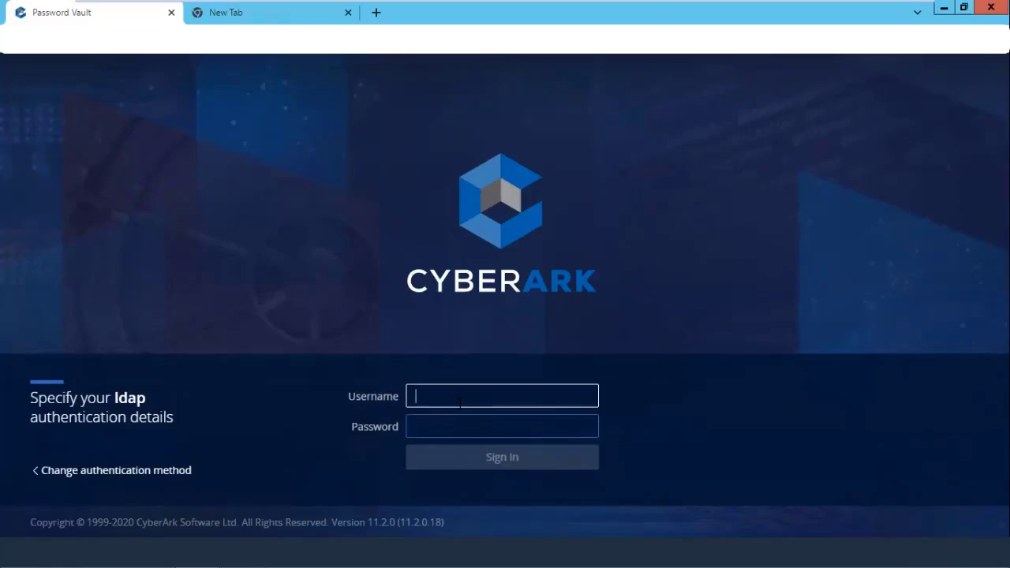
# - Sign in through LDAP as vaultuser1 with the account password
pyautogui.write('v')
pyautogui.press('BackSpace')
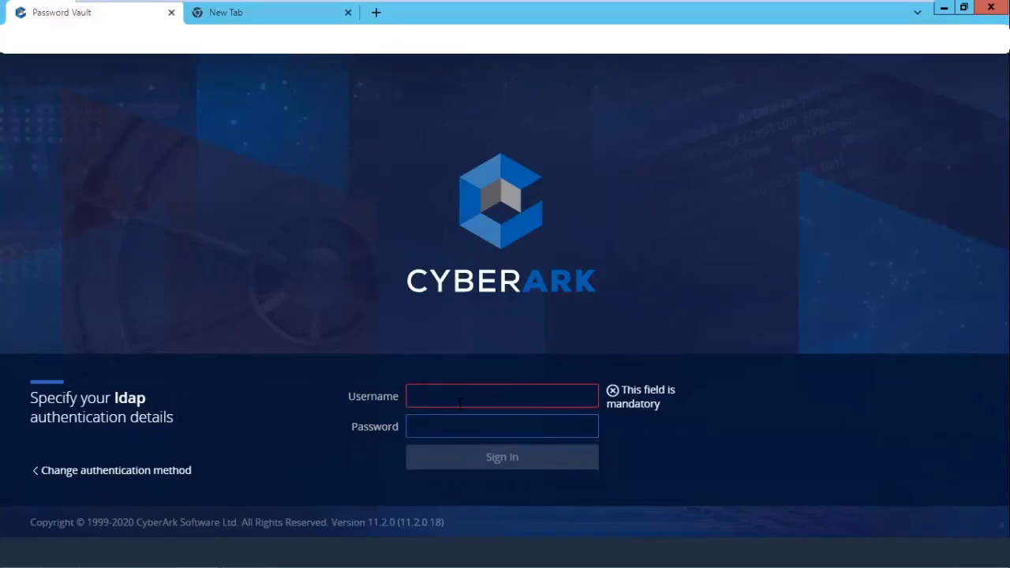
pyautogui.write('vault')
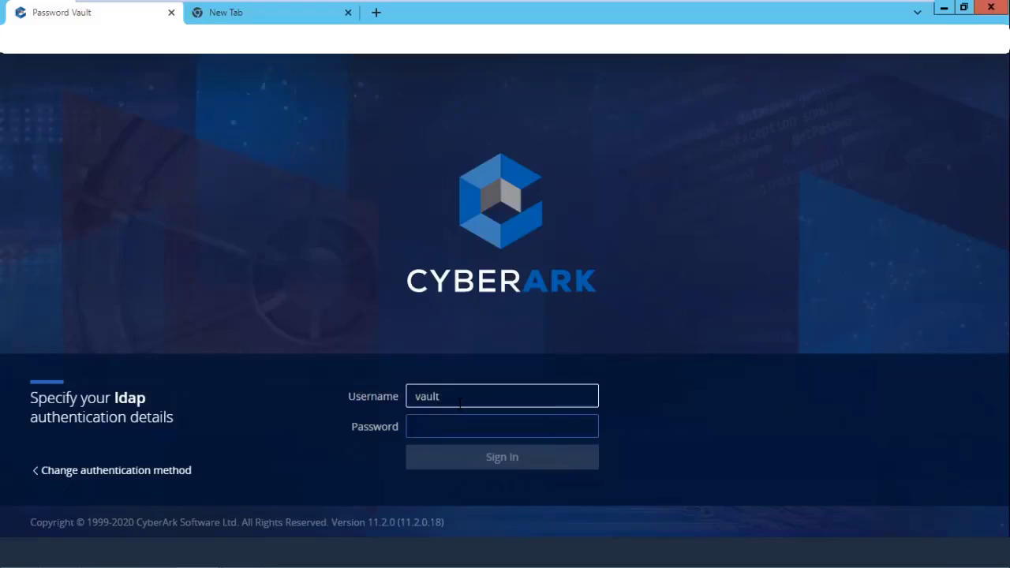
pyautogui.write('user1')
pyautogui.click(458, 423)
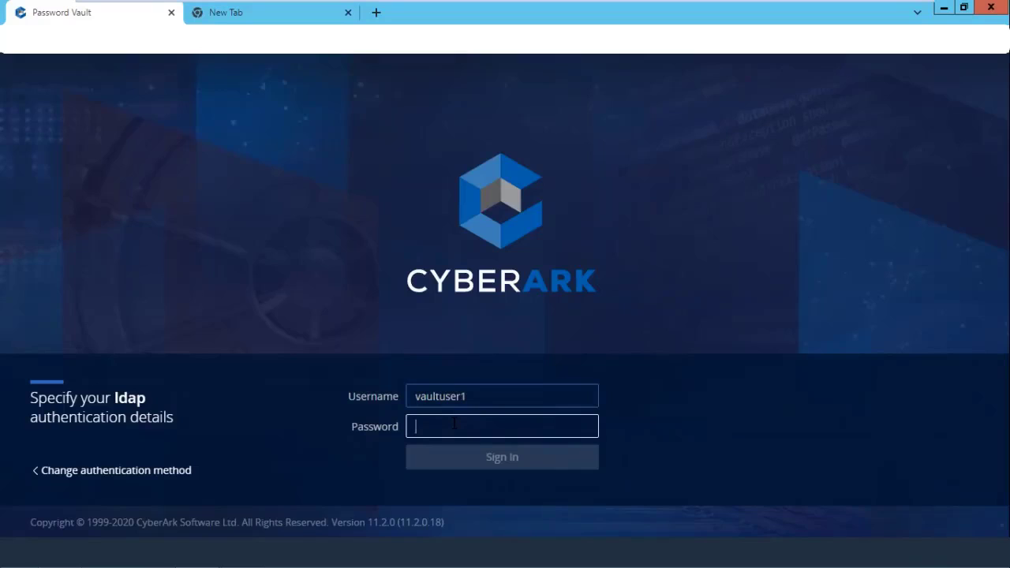
pyautogui.write('•••••••')
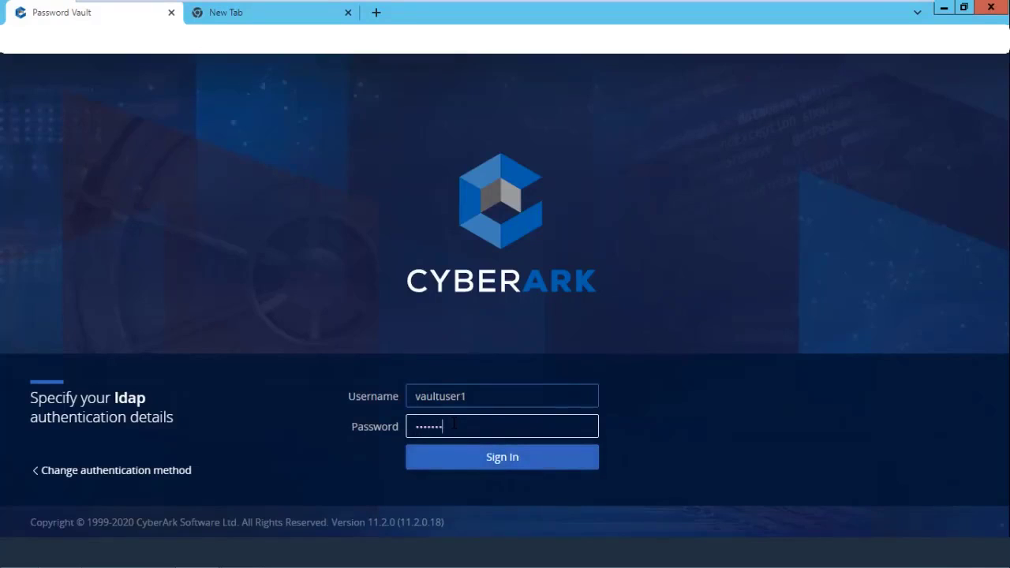
pyautogui.write('••')
pyautogui.press('Return')
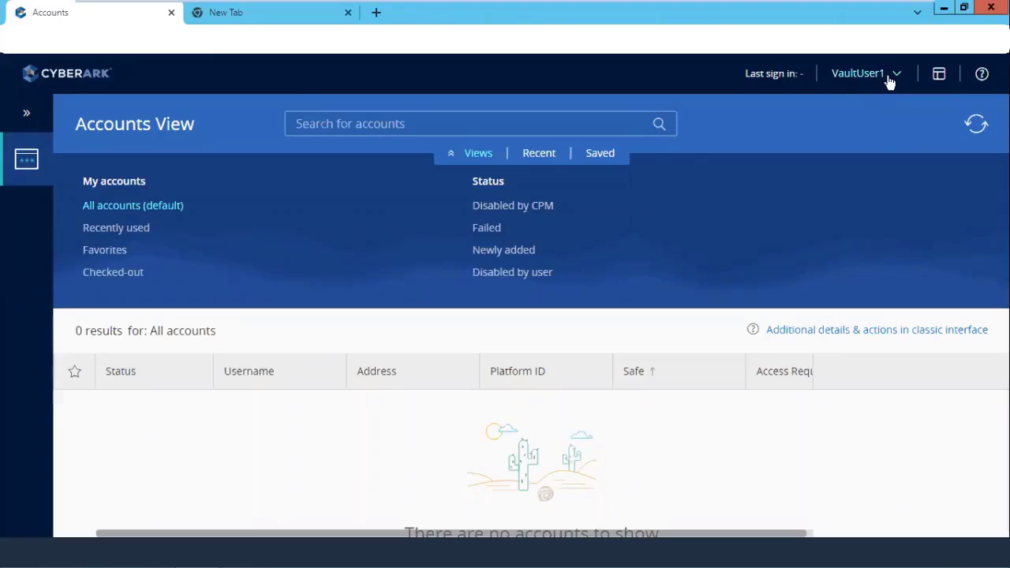
# - Minimize the browser and switch to the PrivateArk client from the desktop
pyautogui.moveTo(608, 4)
pyautogui.moveTo(805, 4)
pyautogui.click(943, 12)
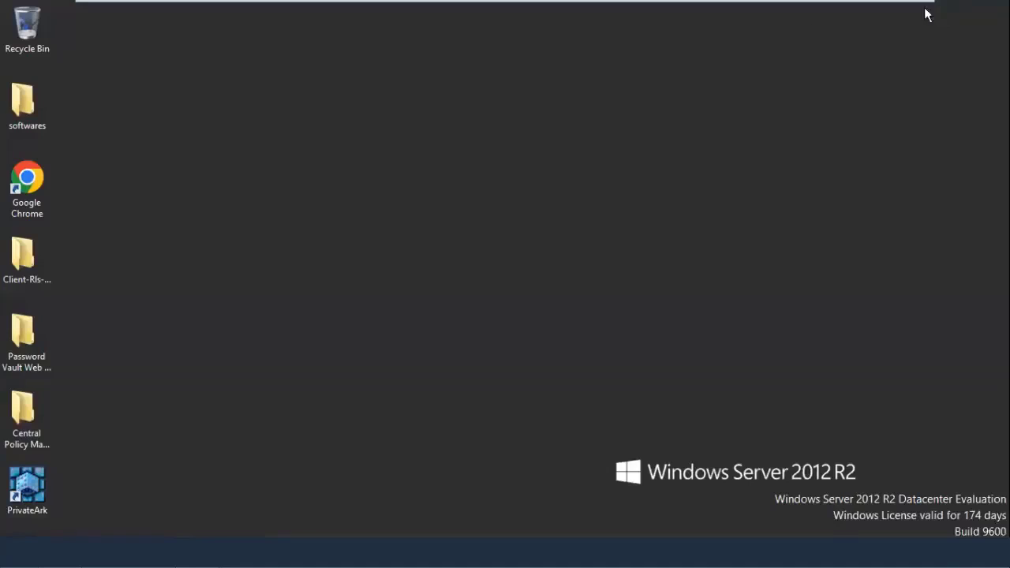
pyautogui.click(33, 514)
pyautogui.doubleClick(33, 511)
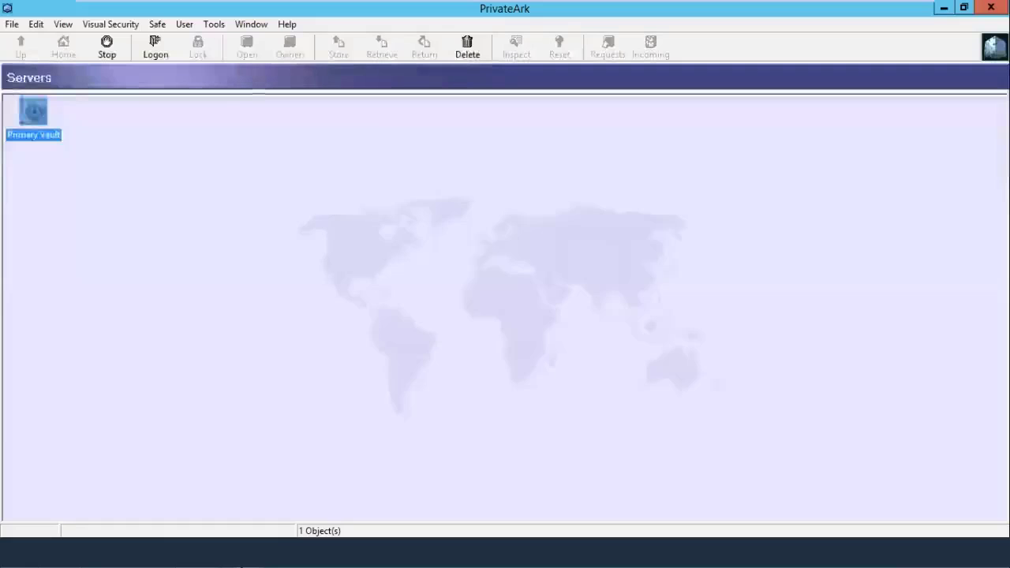
# - Log on to the Primary Vault server as administrator with the account password
pyautogui.doubleClick(35, 118)
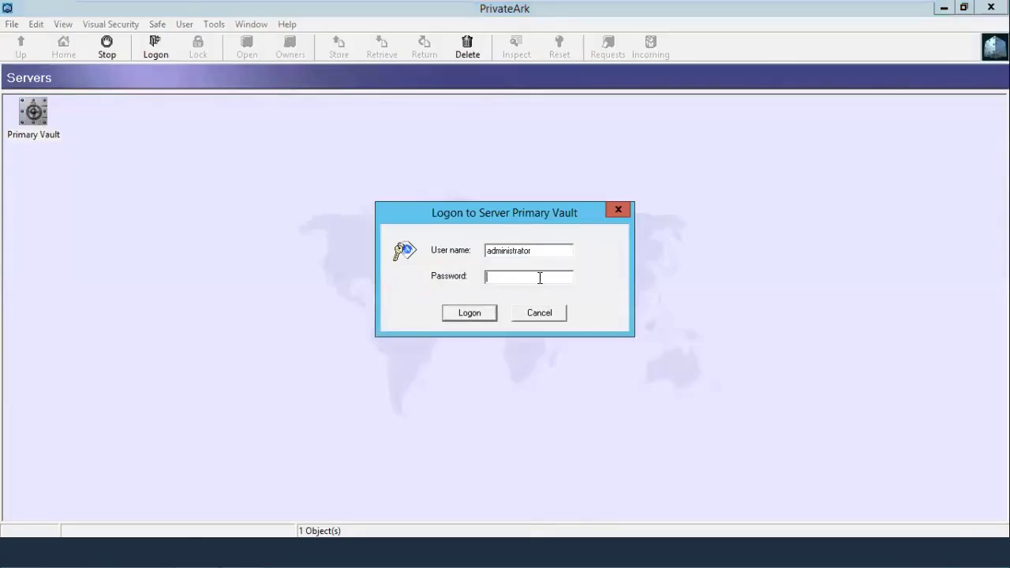
pyautogui.write('******')
pyautogui.press('BackSpace')
pyautogui.press('BackSpace')
pyautogui.press('BackSpace')
pyautogui.press('BackSpace')
pyautogui.press('BackSpace')
pyautogui.press('BackSpace')
pyautogui.write('********')
pyautogui.press('Return')
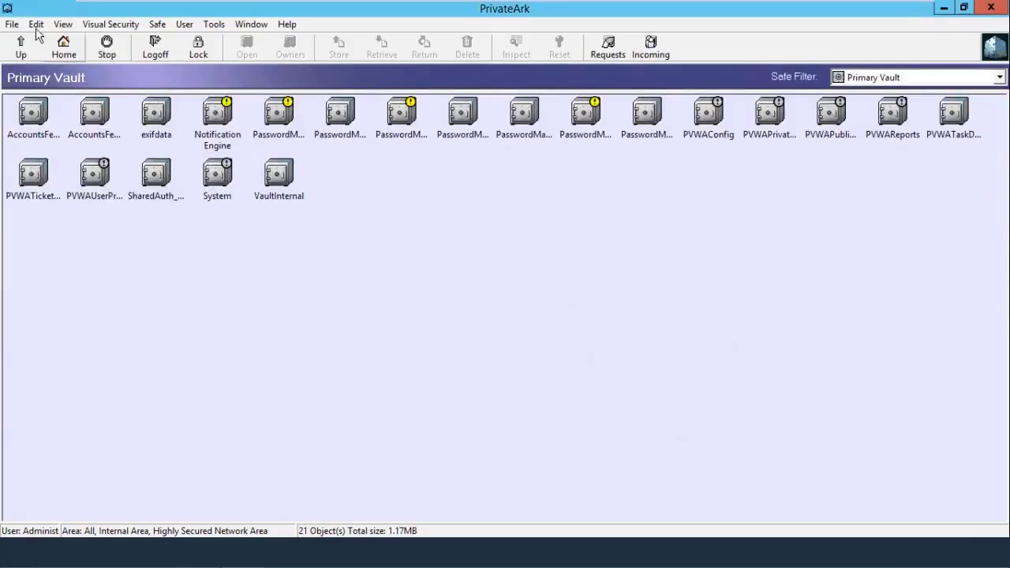
# - Open the Primary Vault's Users and Groups list and examine VaultUser1's directory mapping and user rights
pyautogui.click(212, 26)
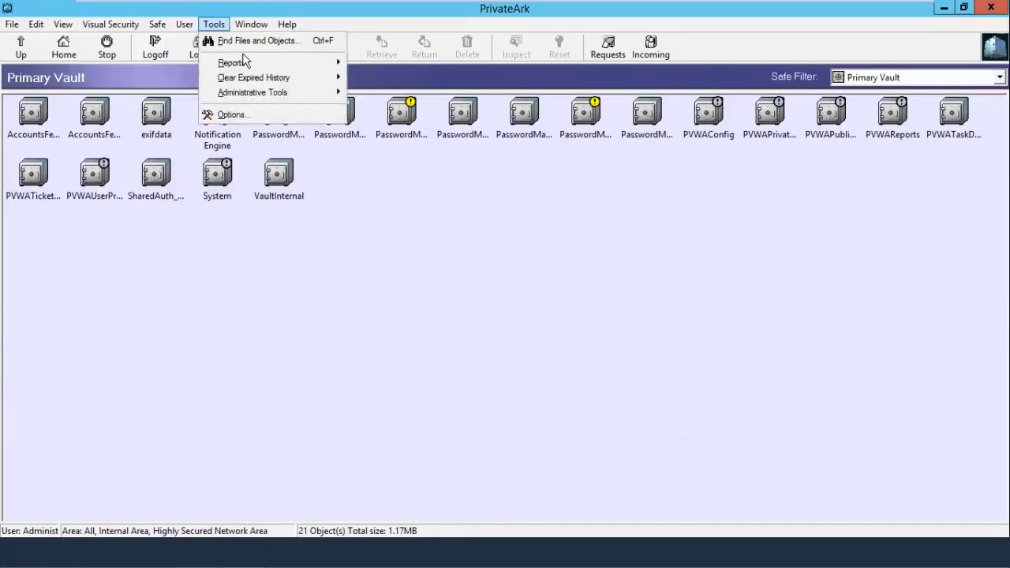
pyautogui.moveTo(263, 94)
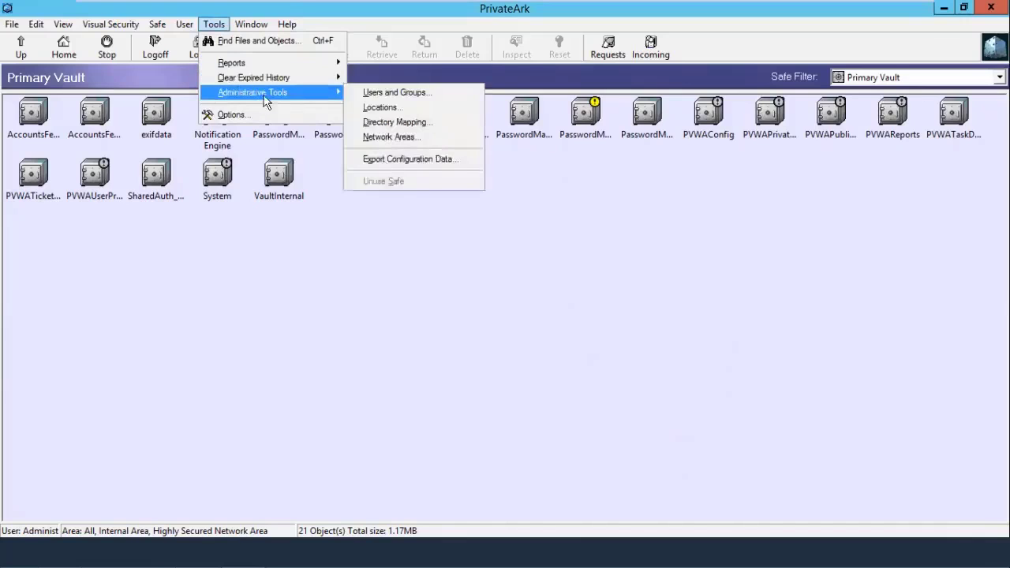
pyautogui.click(404, 92)
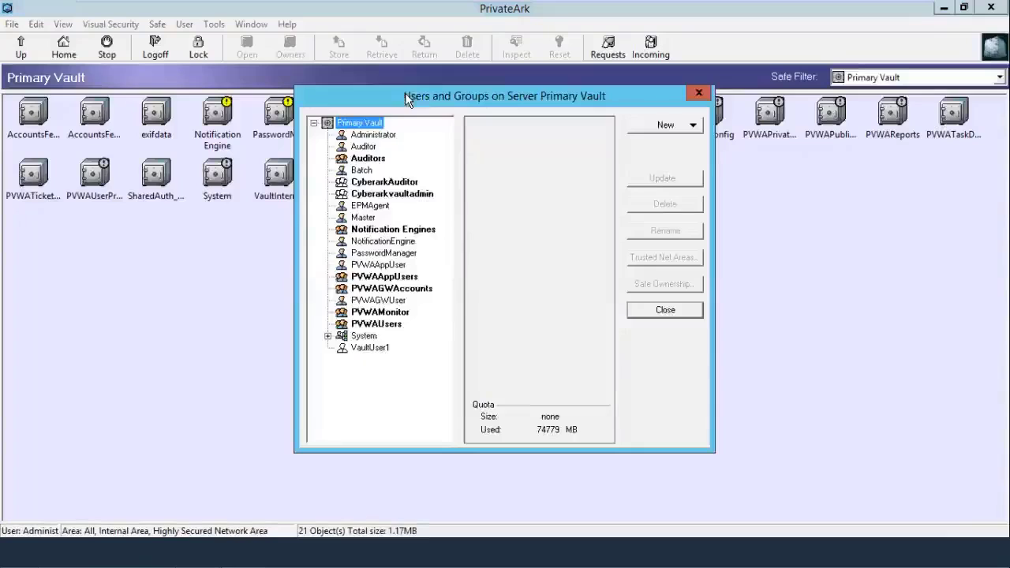
pyautogui.click(377, 350)
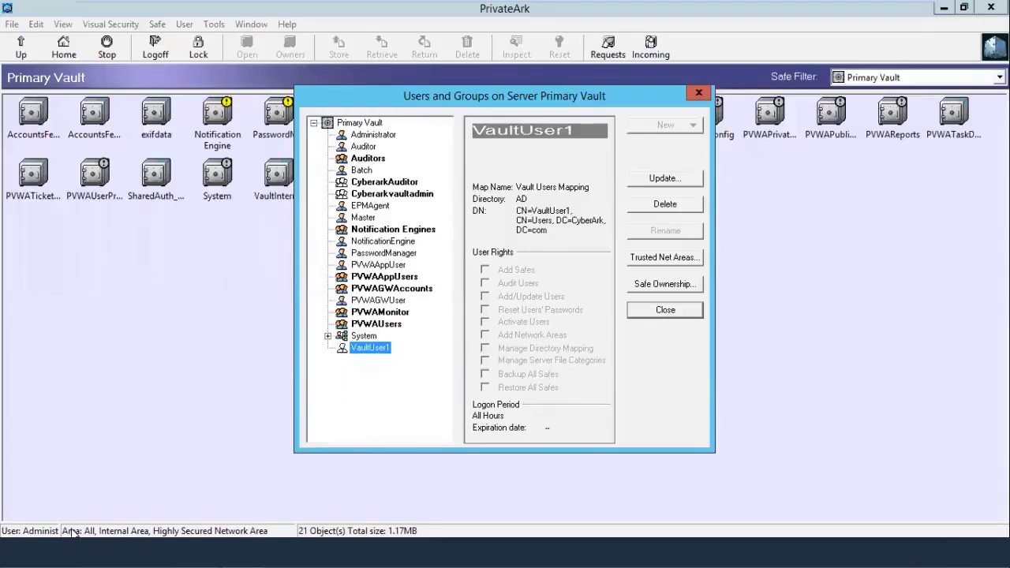
pyautogui.moveTo(591, 7)
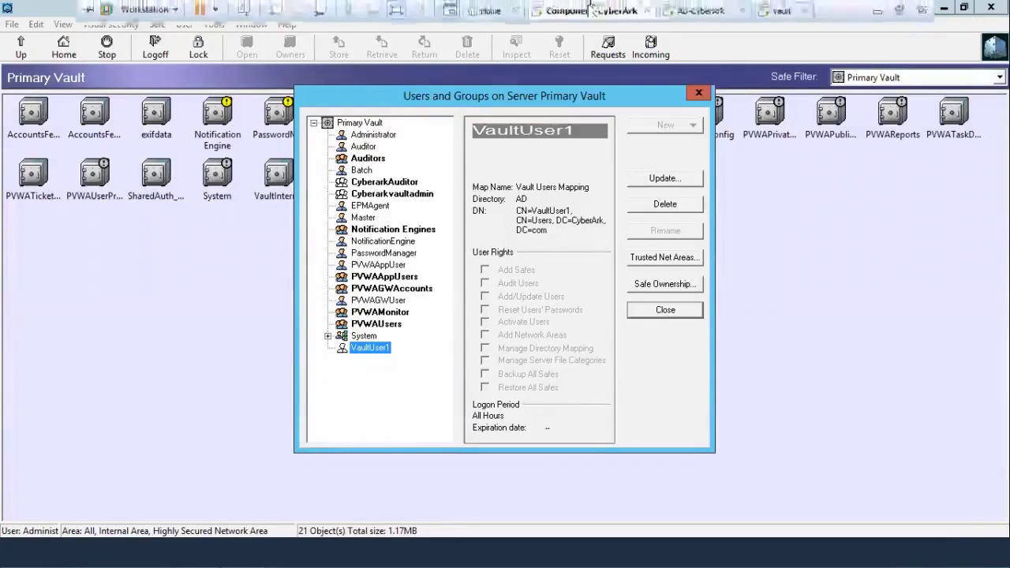